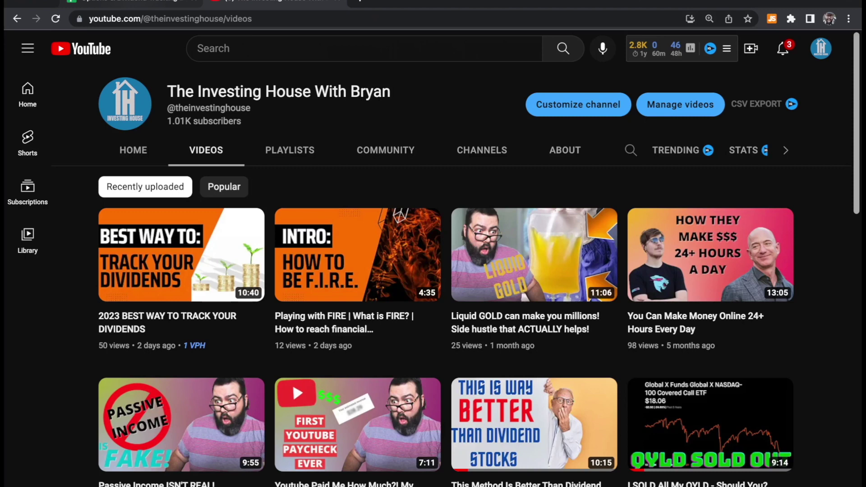
Switch to the Options & Dividend Tracking 2022 spreadsheet and examine January's trade columns from Ticker through # Contracts.
key(ctrl+shift+Tab)
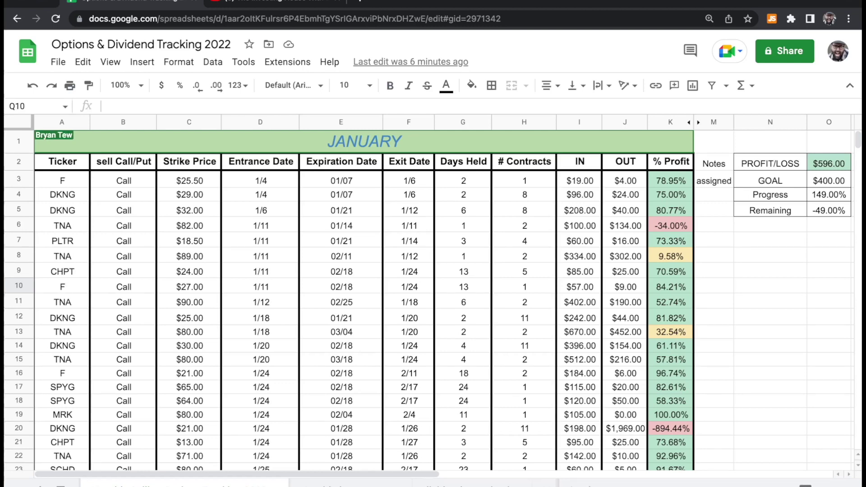
click(62, 161)
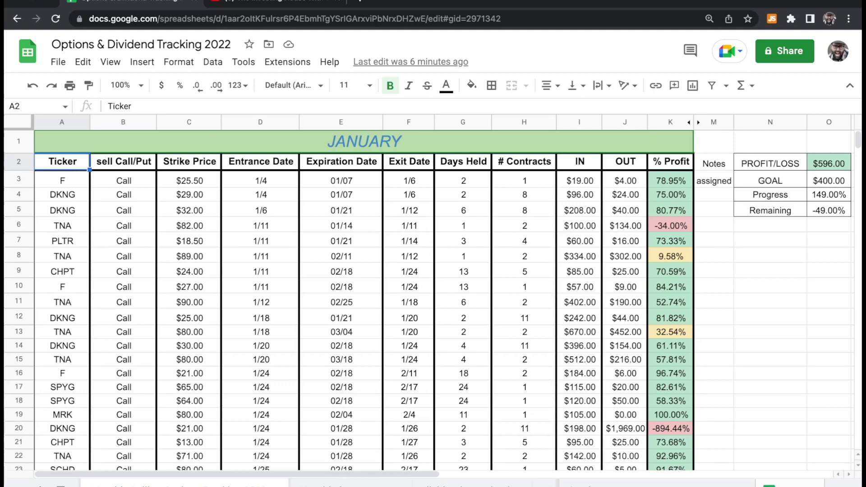
drag(62, 162, 62, 225)
click(123, 122)
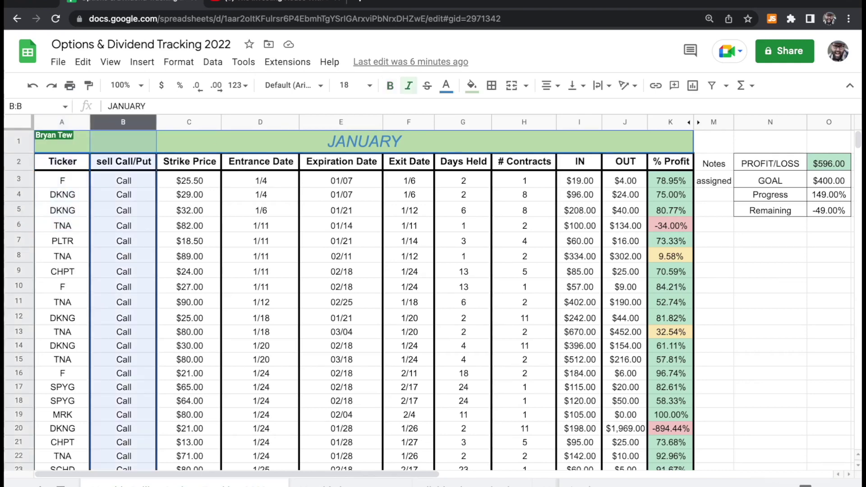
click(189, 122)
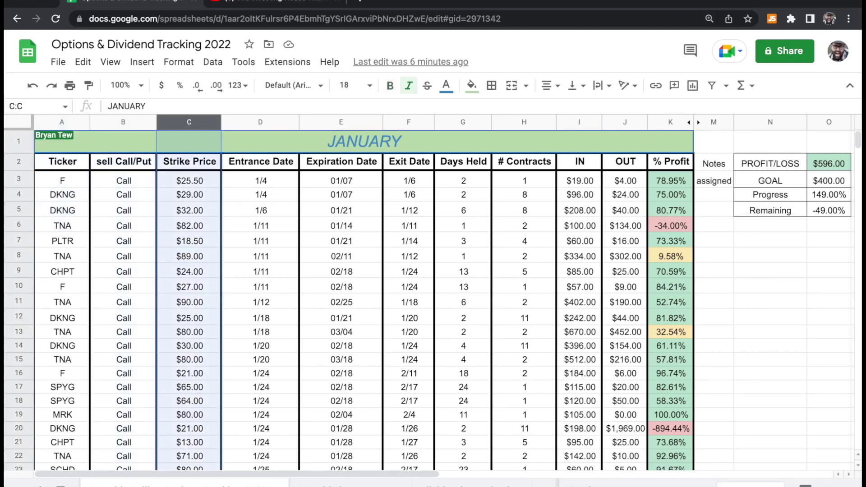
click(260, 122)
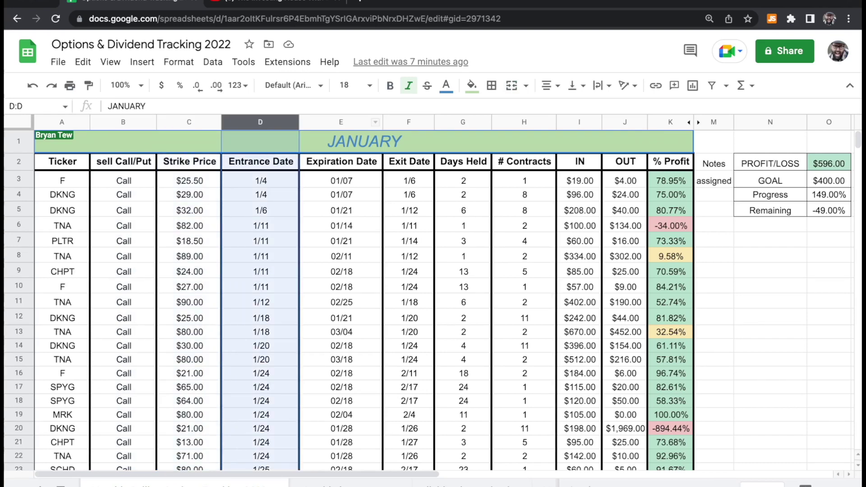
click(341, 123)
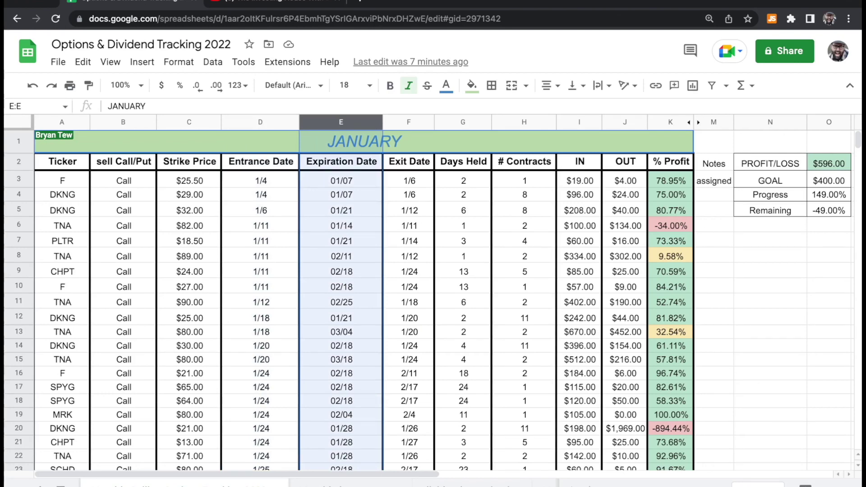
click(408, 122)
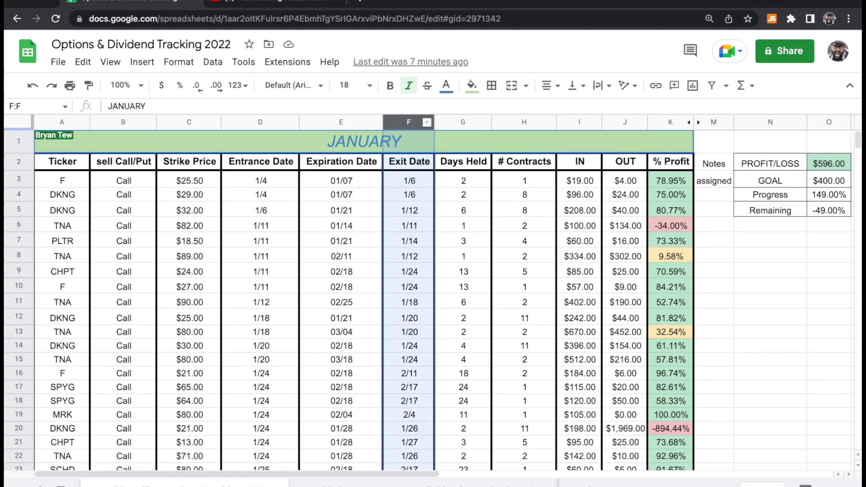
click(463, 122)
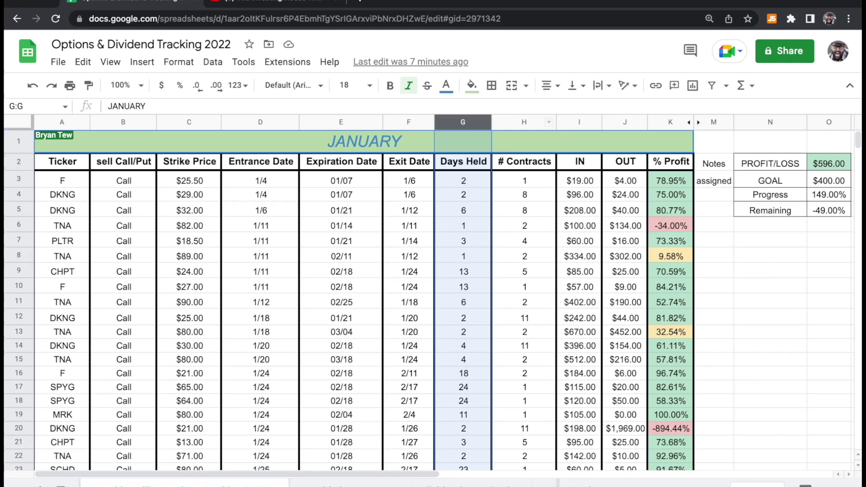
click(524, 122)
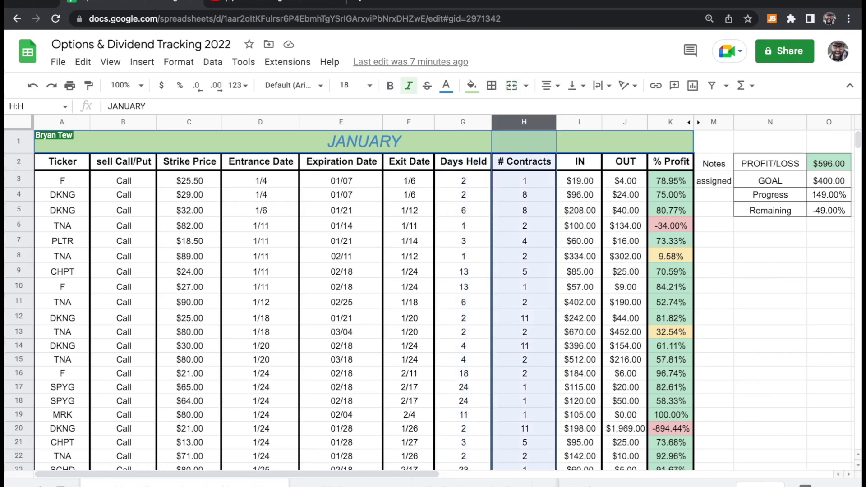
Examine January's IN, OUT and % Profit columns, including the profit formula of the first trade.
click(579, 121)
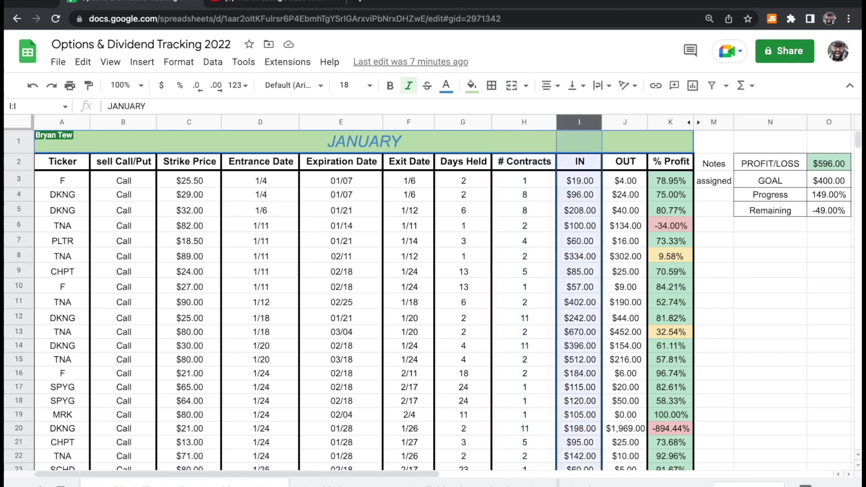
click(625, 122)
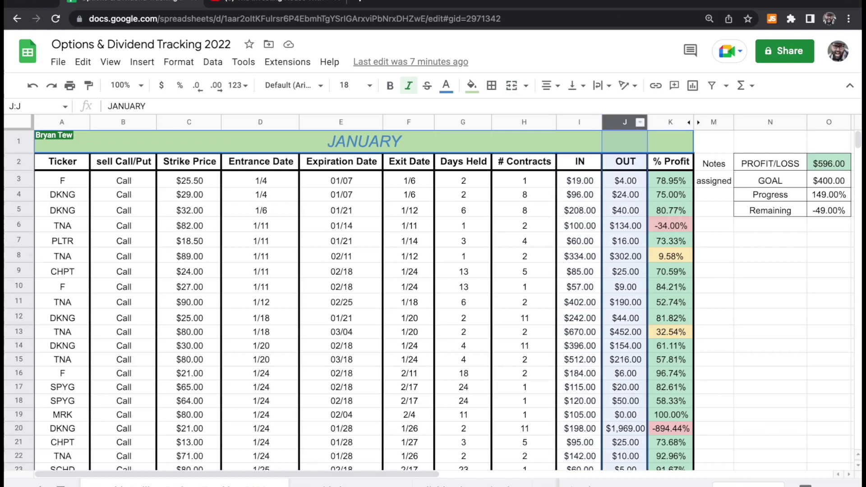
click(582, 121)
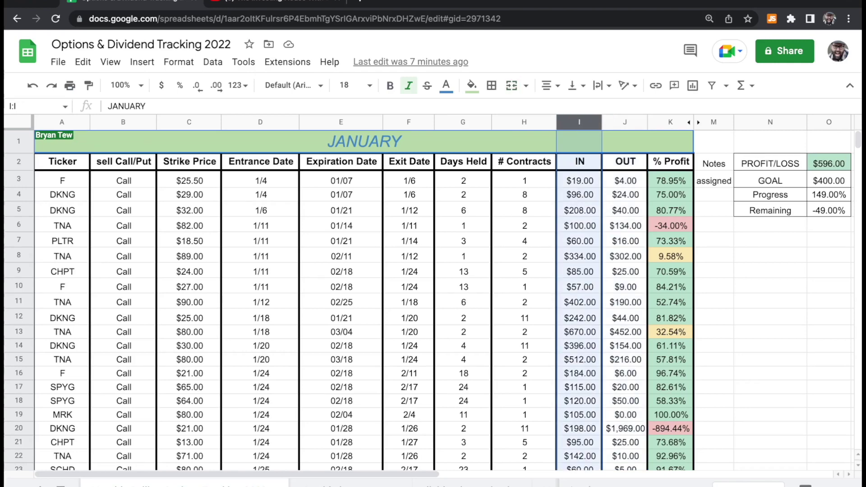
click(625, 122)
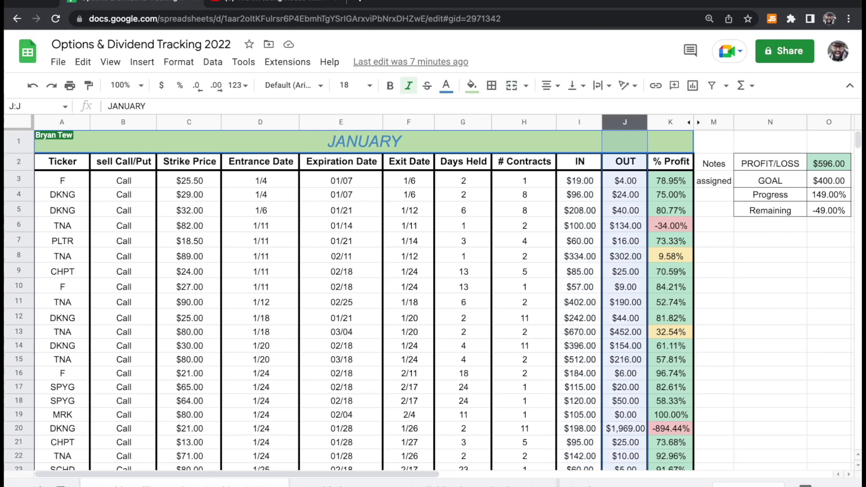
click(670, 122)
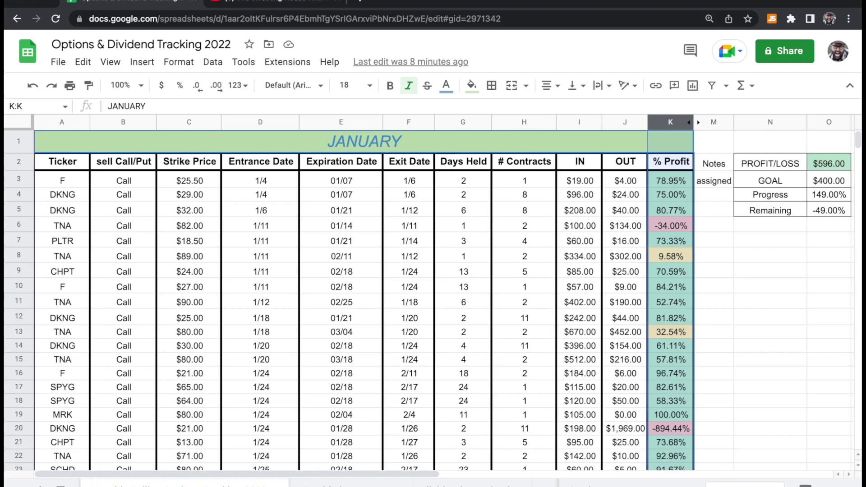
click(670, 180)
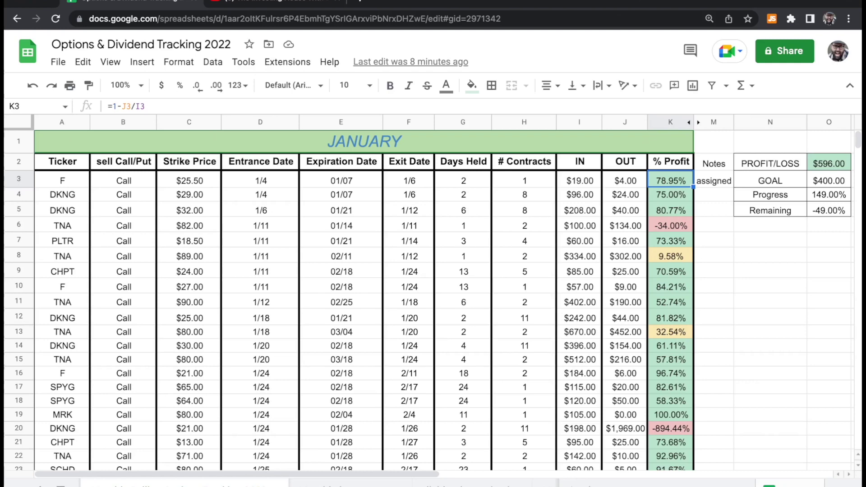
Clear the "assigned" entry in the Notes column for January's first trade.
click(714, 164)
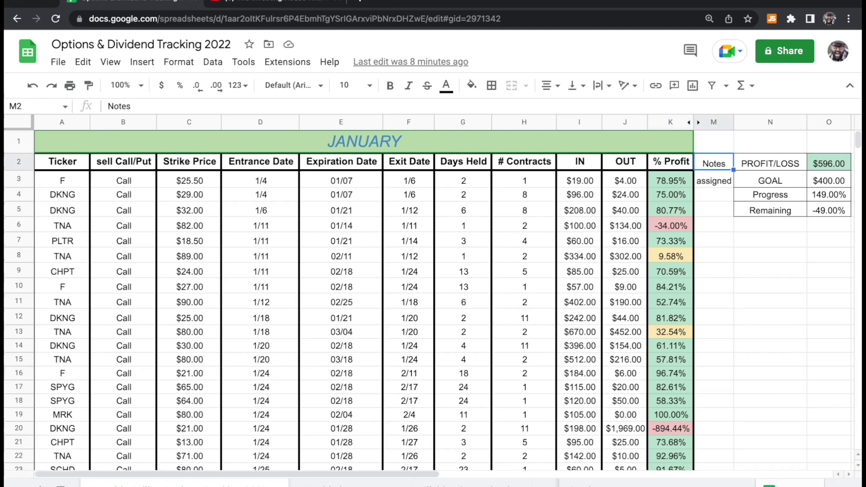
click(714, 180)
key(Delete)
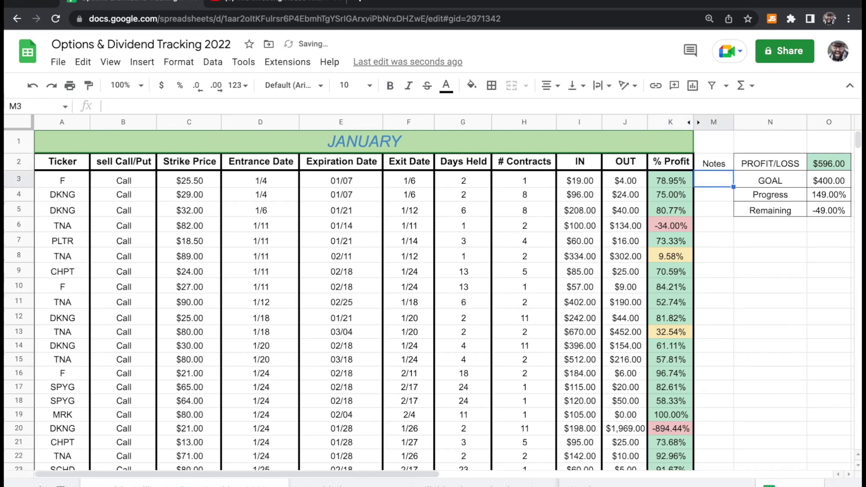
Examine January's goal progress figures and chart, the total trade statistics, and the average % on win formula.
scroll(429, 300, down, 5)
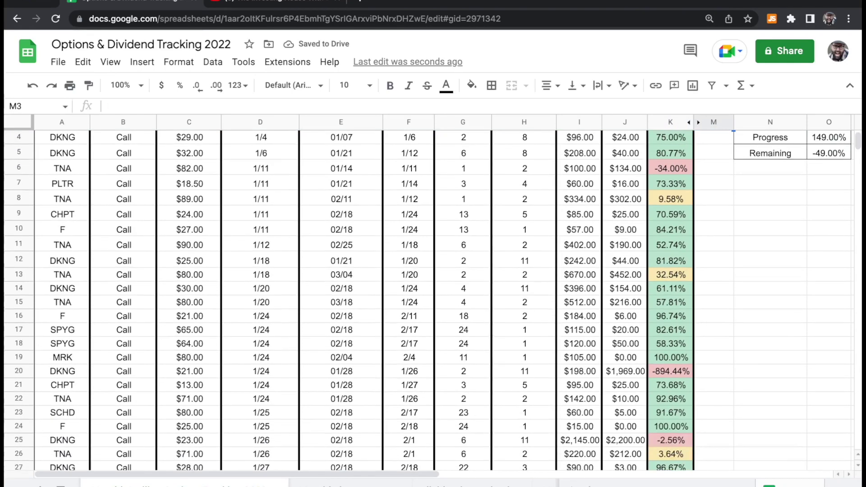
scroll(429, 301, up, 5)
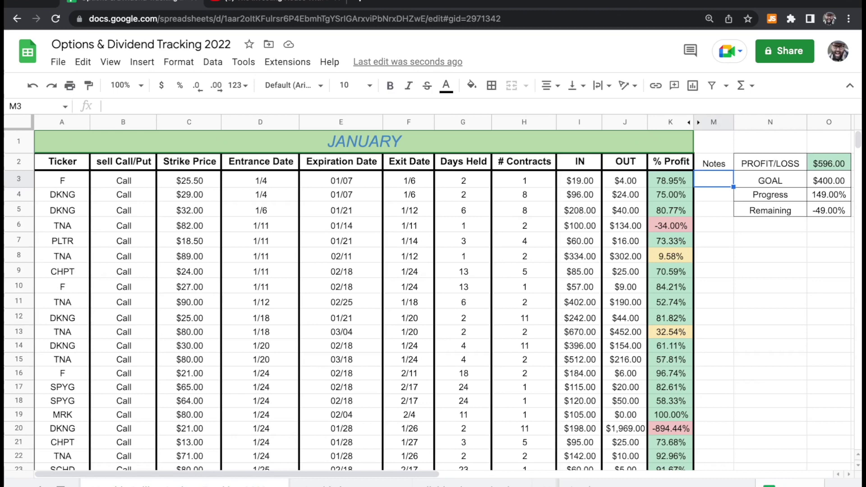
click(829, 194)
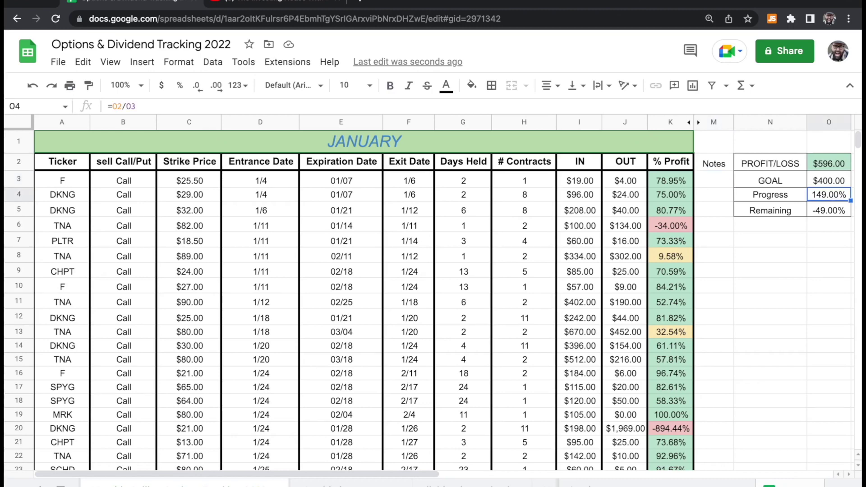
scroll(444, 294, right, 2)
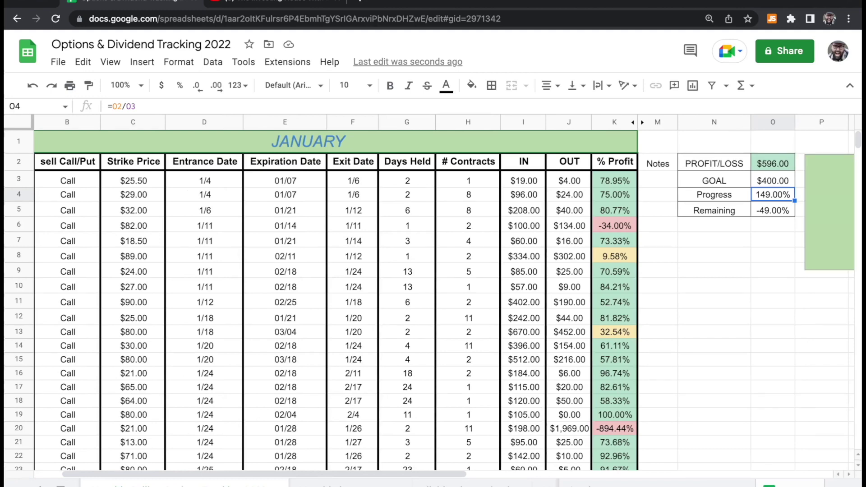
scroll(444, 293, right, 5)
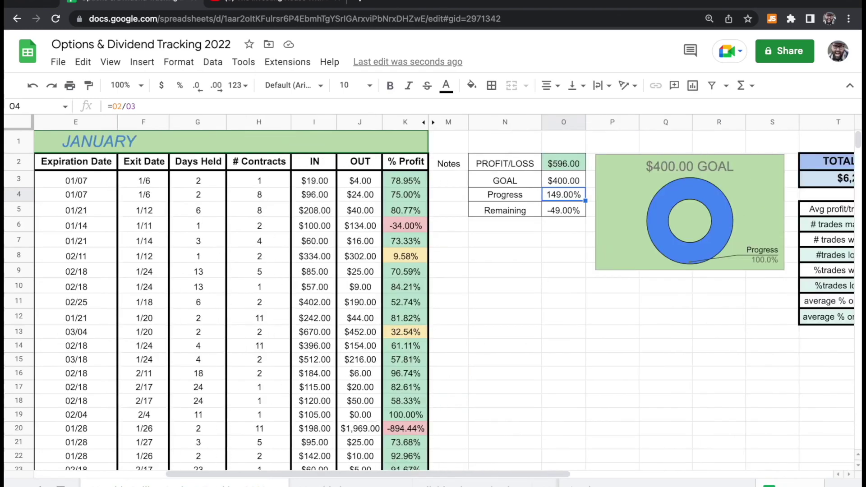
scroll(444, 293, right, 5)
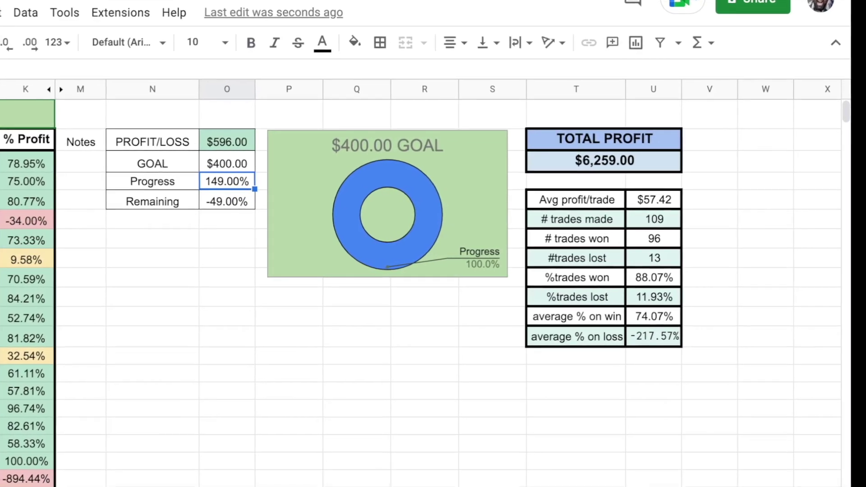
drag(564, 198, 597, 313)
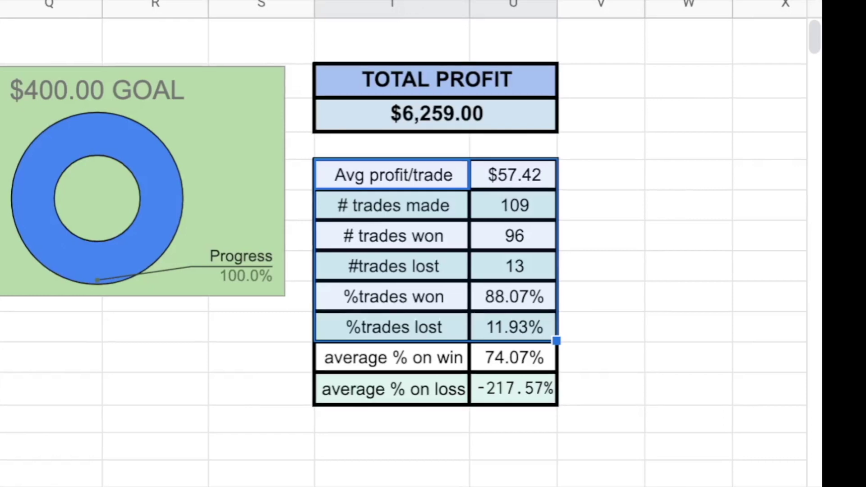
click(515, 358)
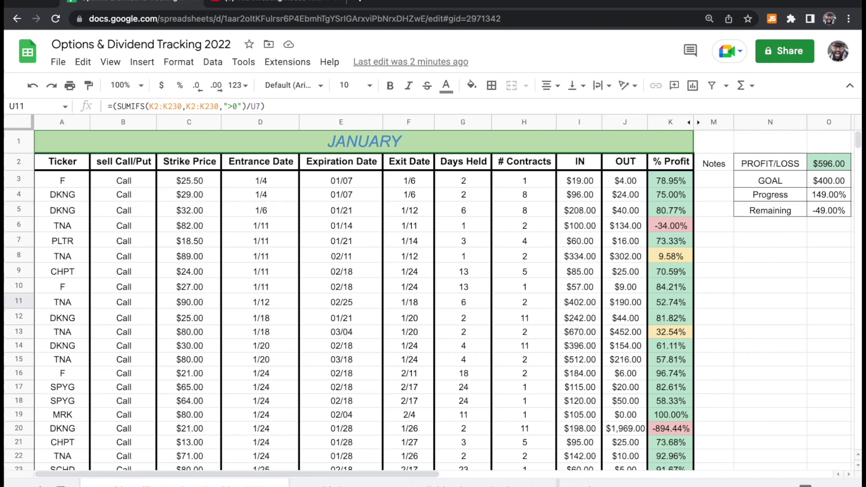
Review the monthly trade tables and profit-versus-goal figures from January through June.
scroll(428, 300, down, 5)
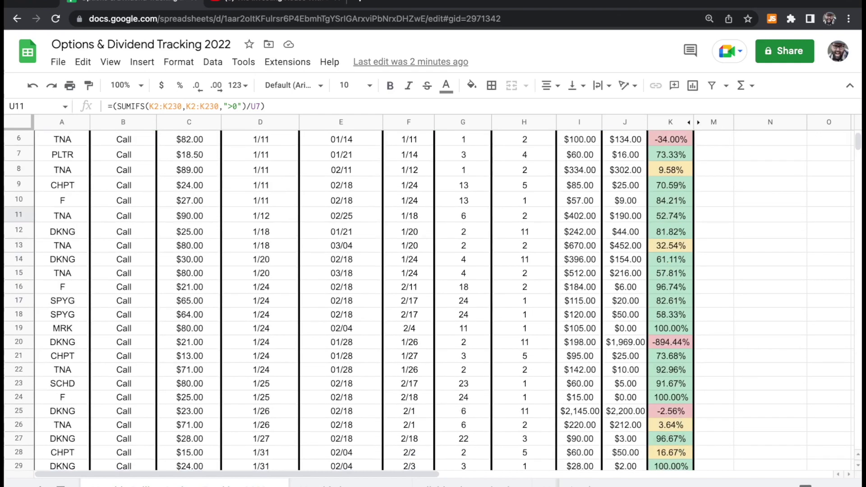
scroll(428, 300, down, 5)
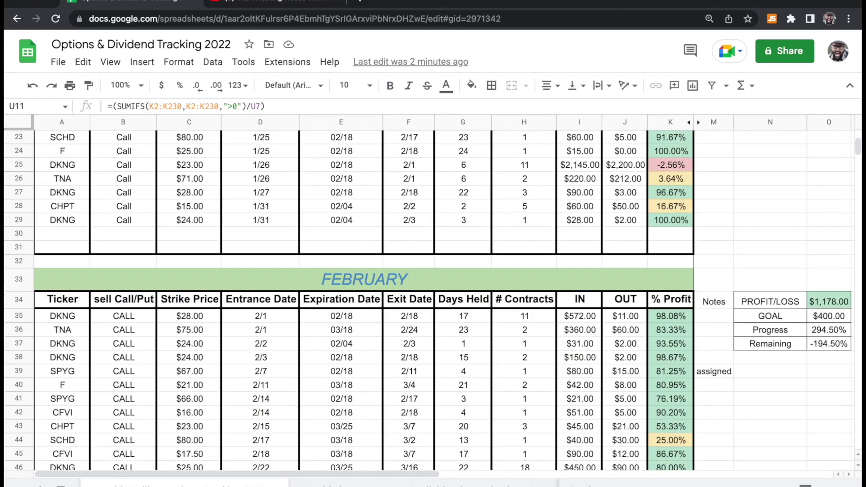
scroll(428, 300, down, 2)
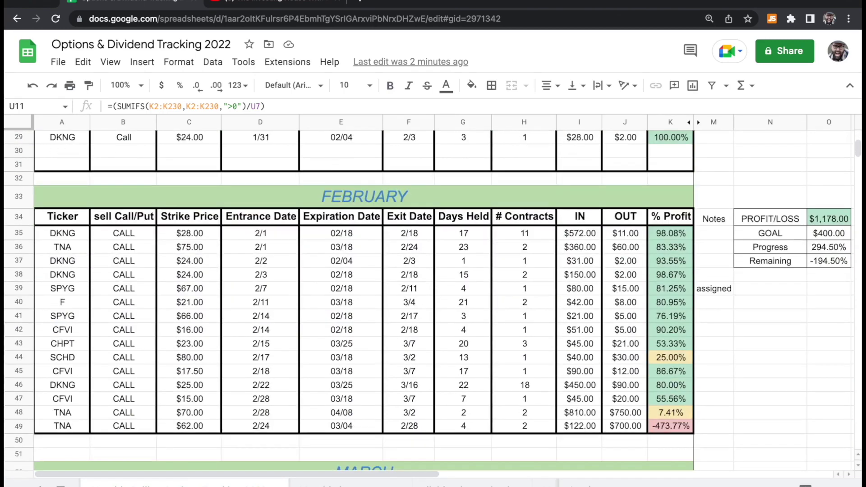
scroll(429, 300, down, 10)
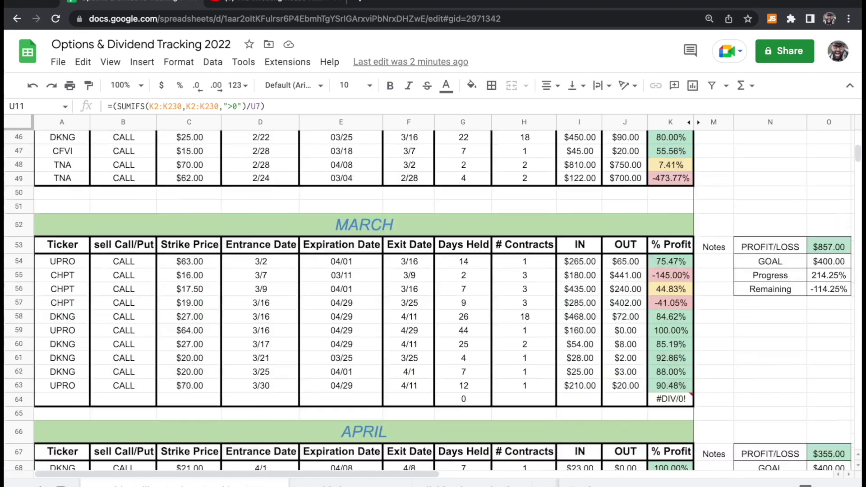
scroll(428, 301, up, 4)
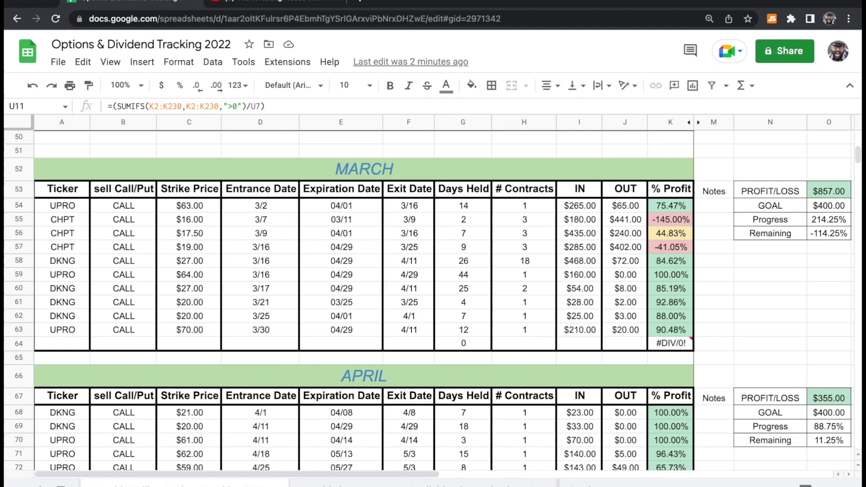
scroll(429, 301, down, 2)
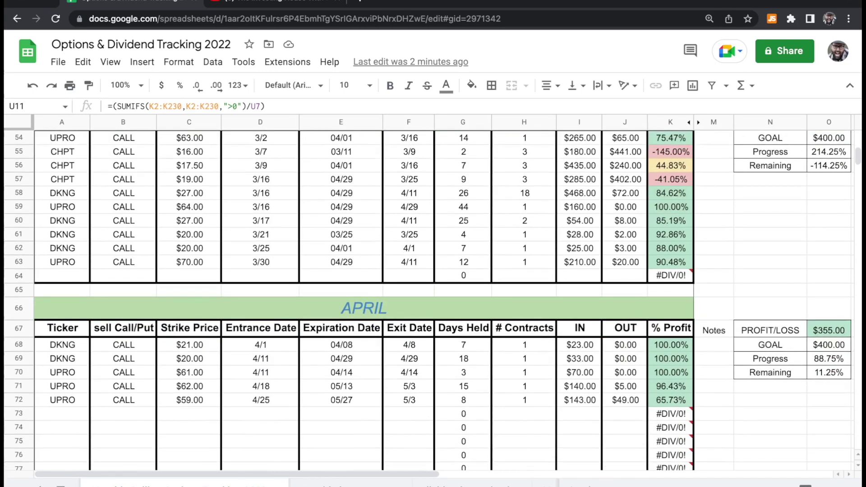
scroll(429, 301, down, 1)
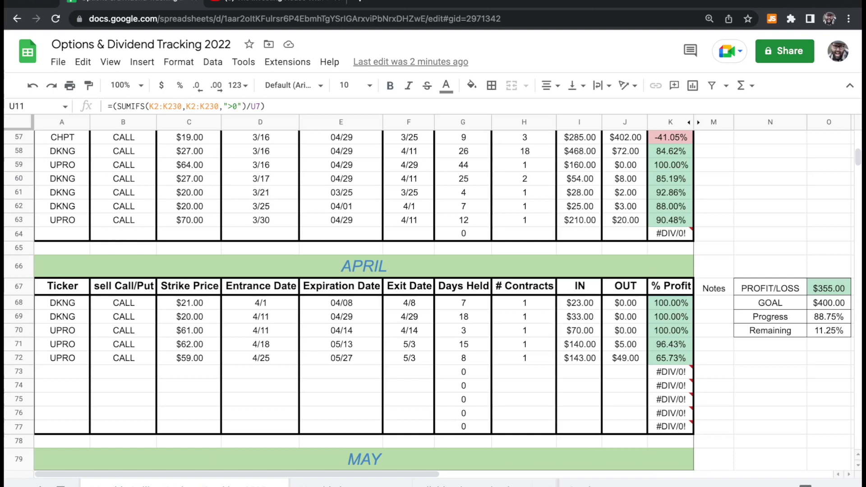
scroll(429, 301, down, 5)
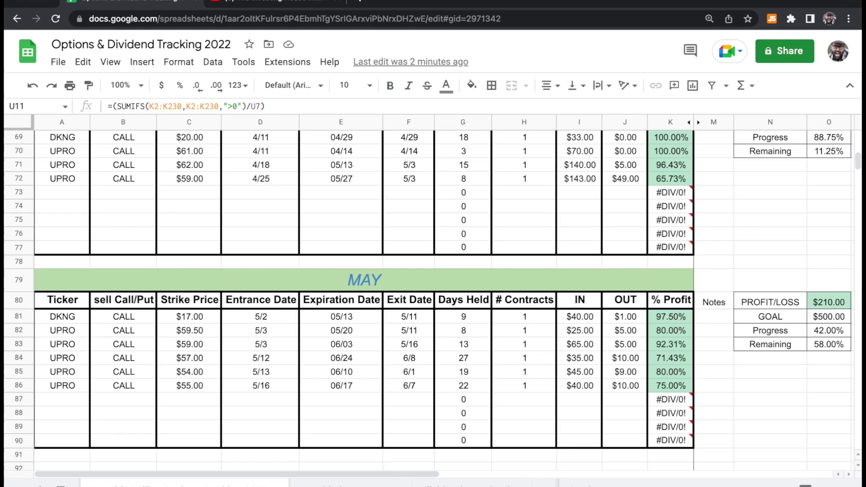
scroll(428, 300, down, 5)
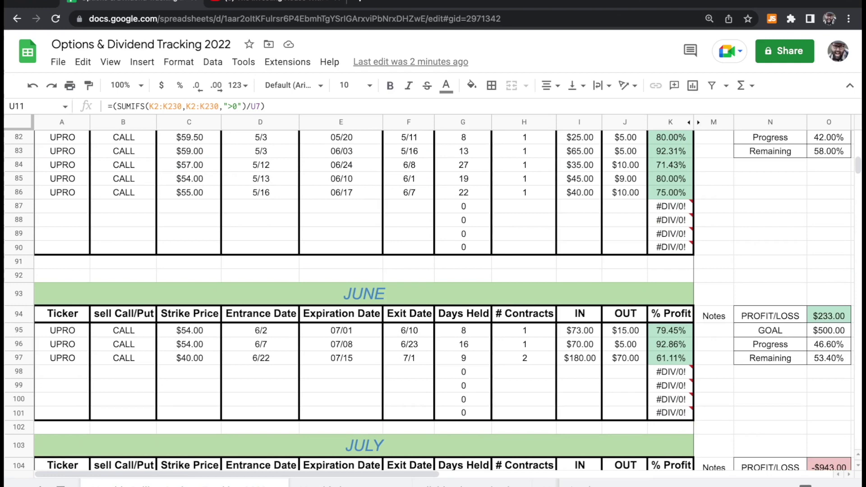
Compare July's and August's profit/loss and goal figures, along with each trade's # Contracts, IN and OUT values.
scroll(429, 297, down, 5)
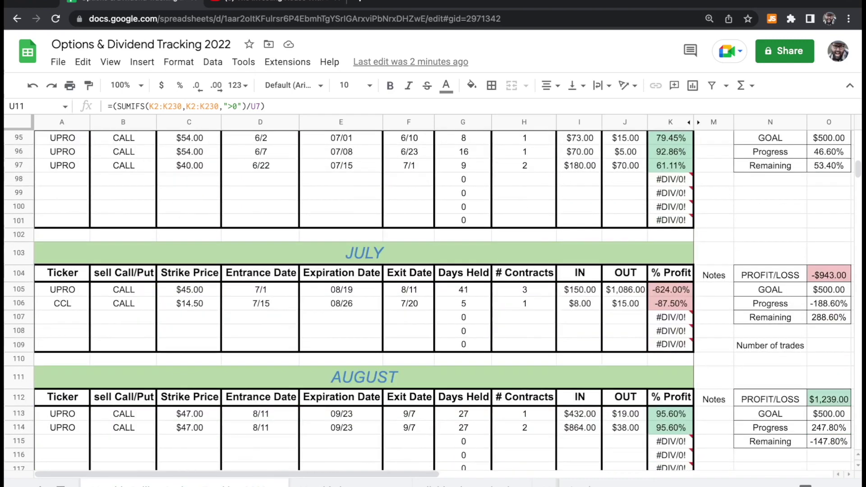
scroll(428, 298, down, 4)
drag(769, 248, 829, 289)
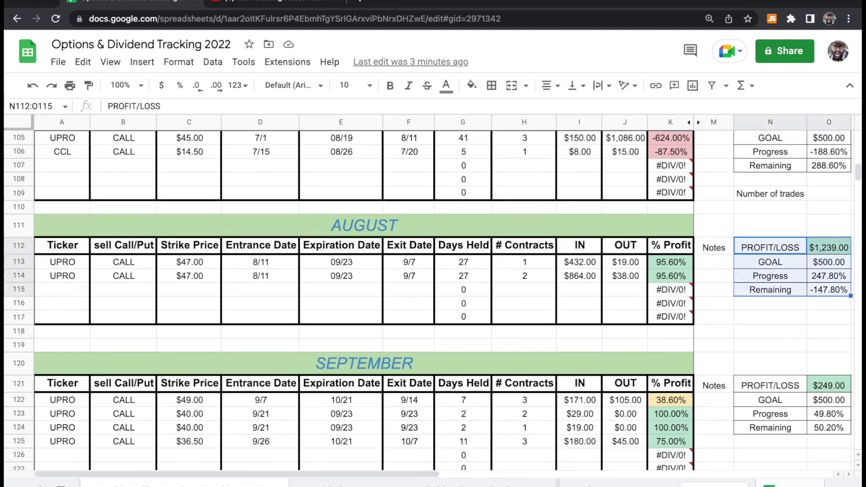
scroll(429, 298, up, 1)
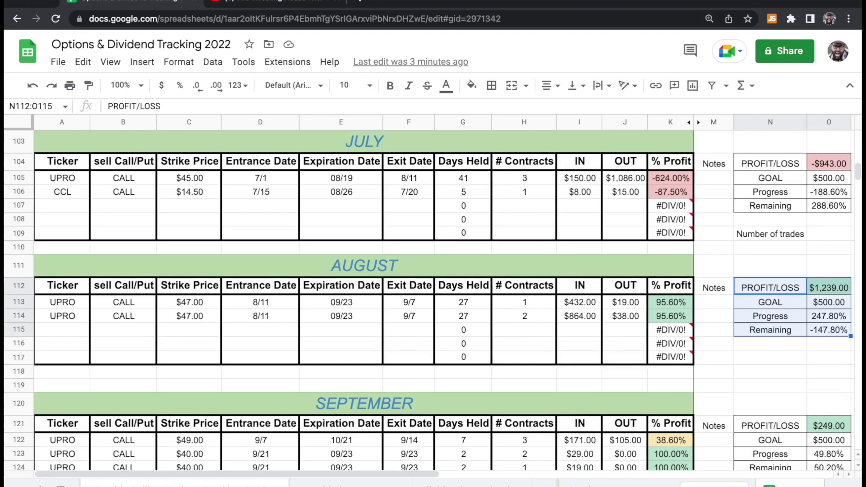
drag(524, 178, 625, 192)
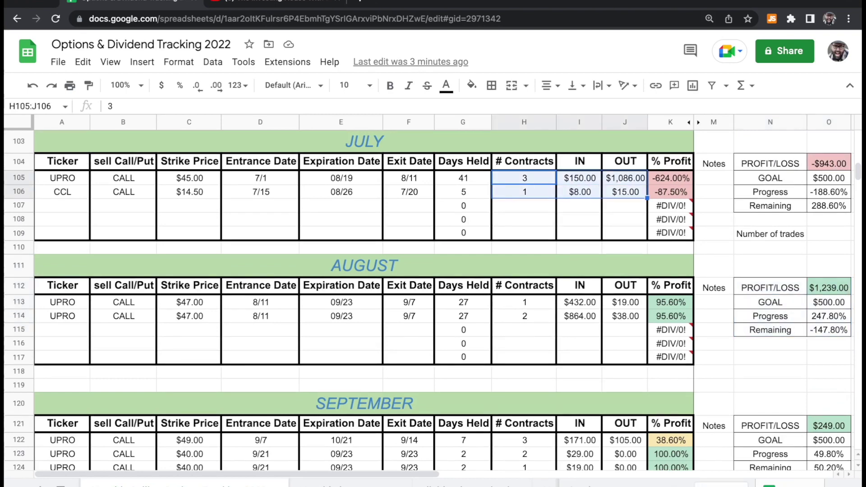
drag(524, 302, 625, 315)
scroll(429, 298, down, 4)
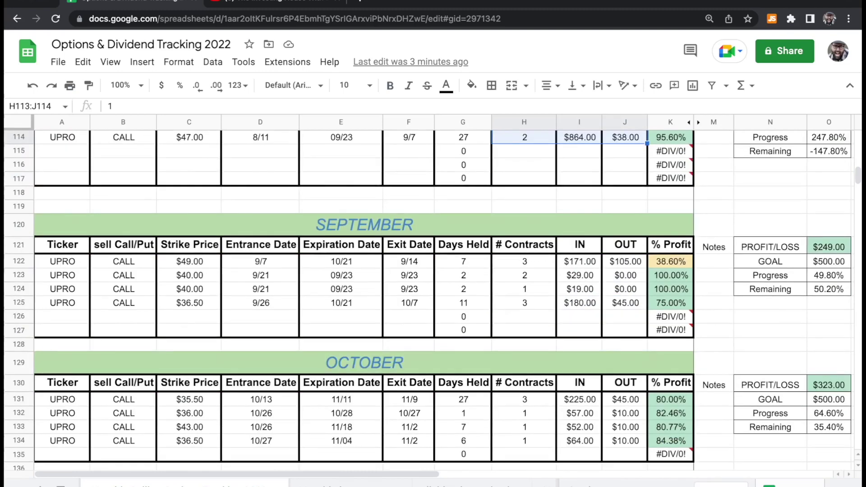
Examine the profit/loss and goal figures for September, October and November, including November's trade table.
drag(828, 246, 829, 275)
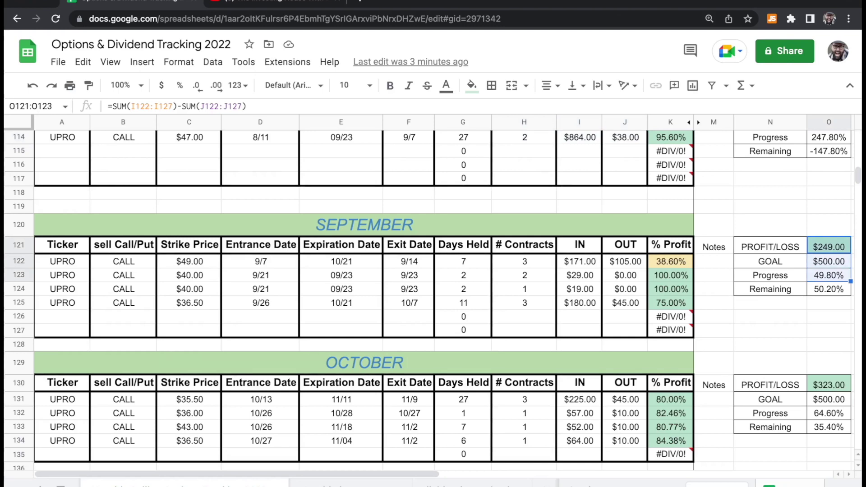
scroll(429, 298, down, 2)
drag(829, 278, 828, 316)
scroll(429, 298, down, 3)
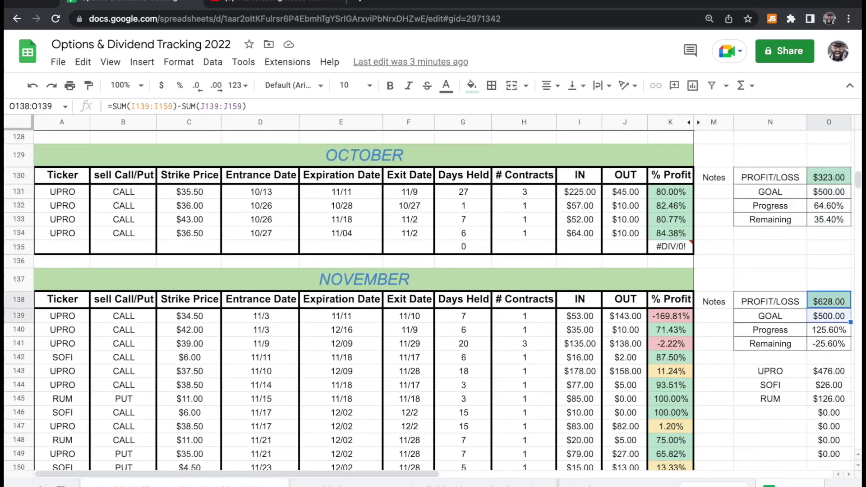
scroll(429, 297, down, 2)
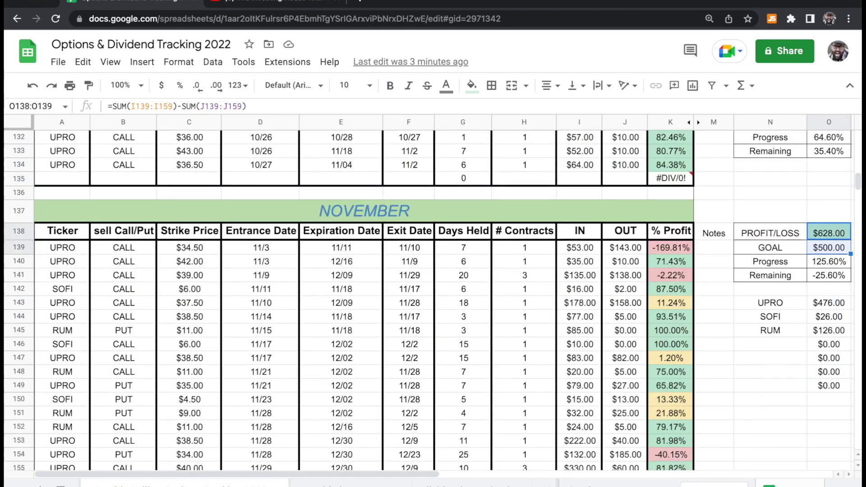
scroll(428, 298, down, 2)
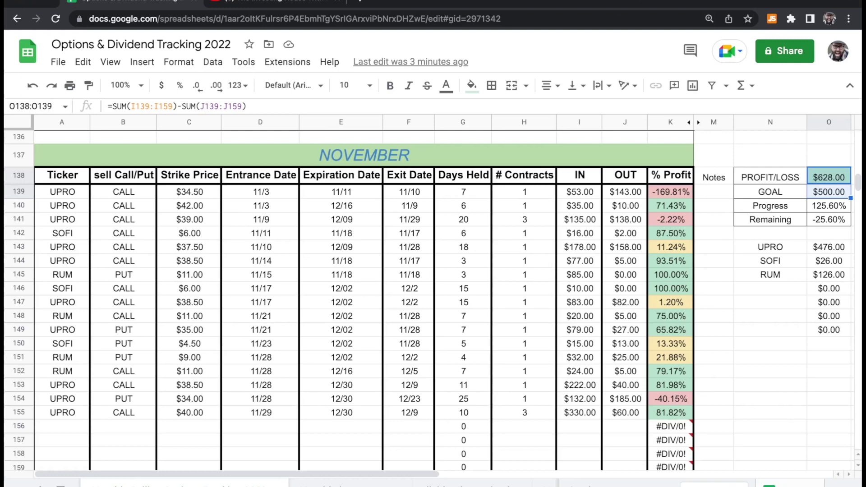
Compare the UPRO tickers at the start of November's table with January's tickers, such as DKNG, TNA, F and MRK.
drag(62, 191, 62, 220)
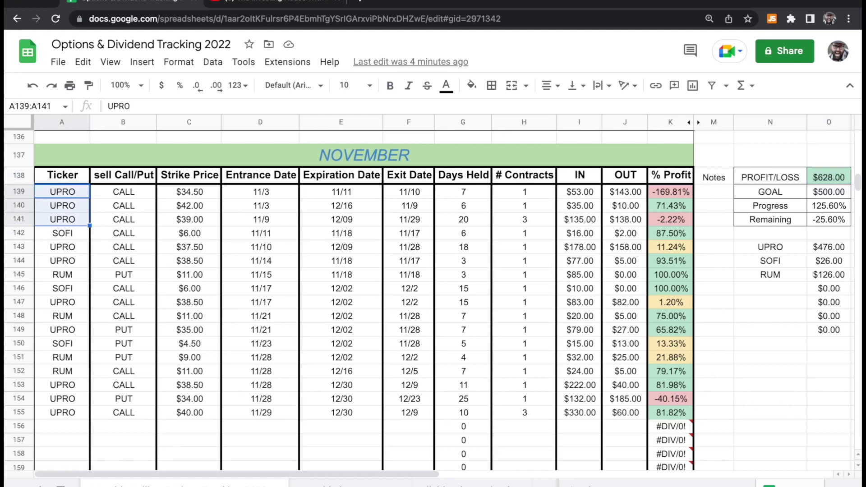
scroll(433, 300, up, 20)
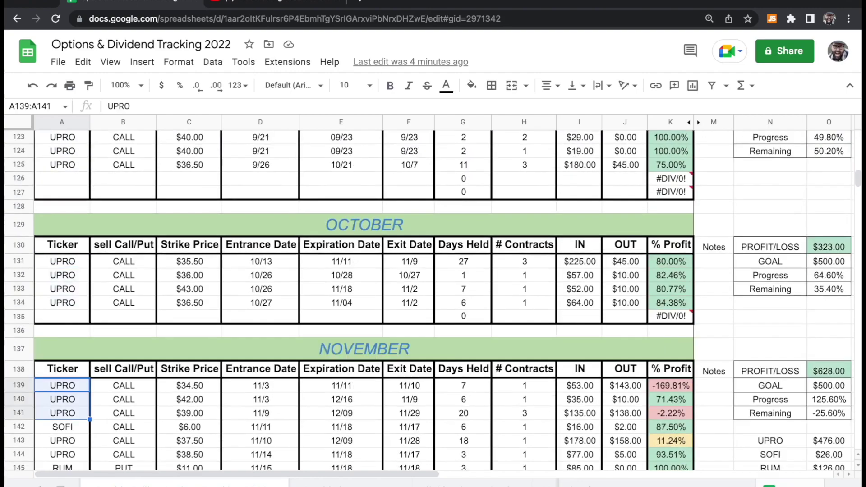
scroll(433, 300, up, 10)
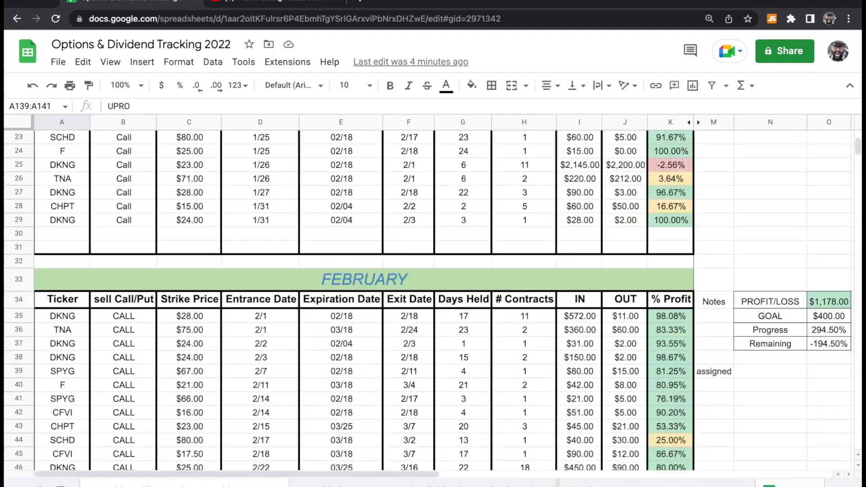
scroll(433, 300, up, 2)
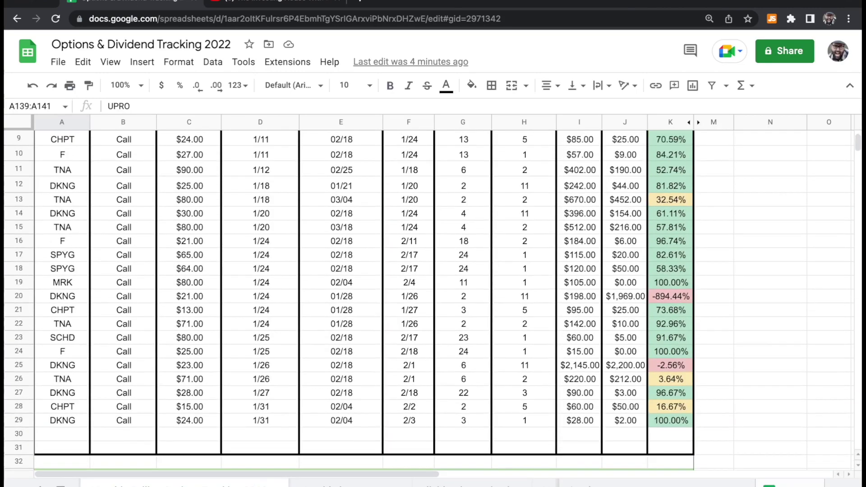
drag(63, 200, 62, 229)
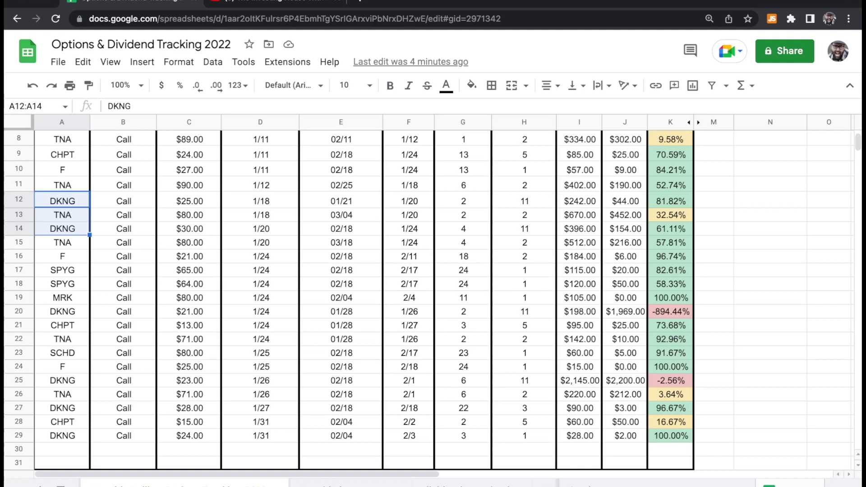
click(63, 256)
click(63, 297)
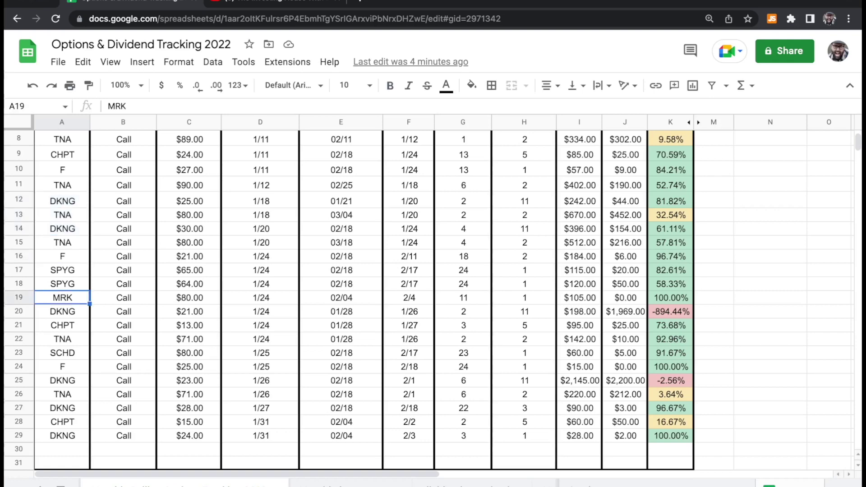
Return to November's table and examine its first UPRO, SOFI and RUM trades, highlighting the entire first RUM put row.
scroll(428, 300, down, 3)
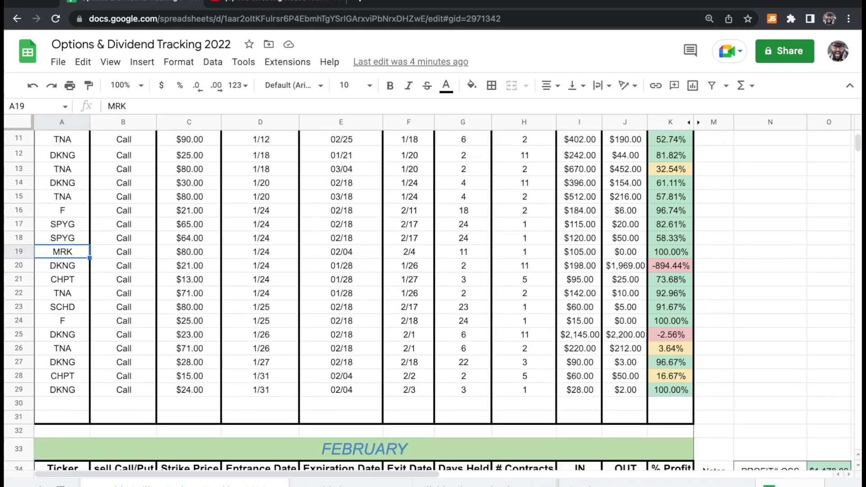
scroll(428, 300, down, 15)
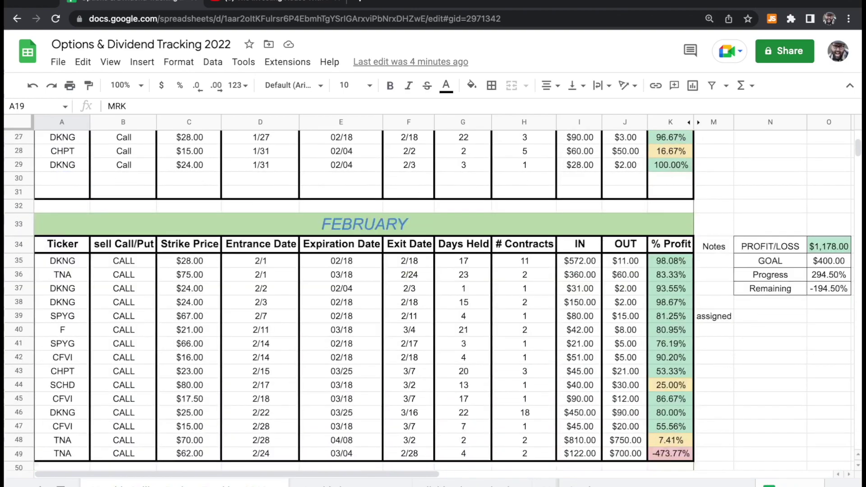
scroll(428, 301, down, 20)
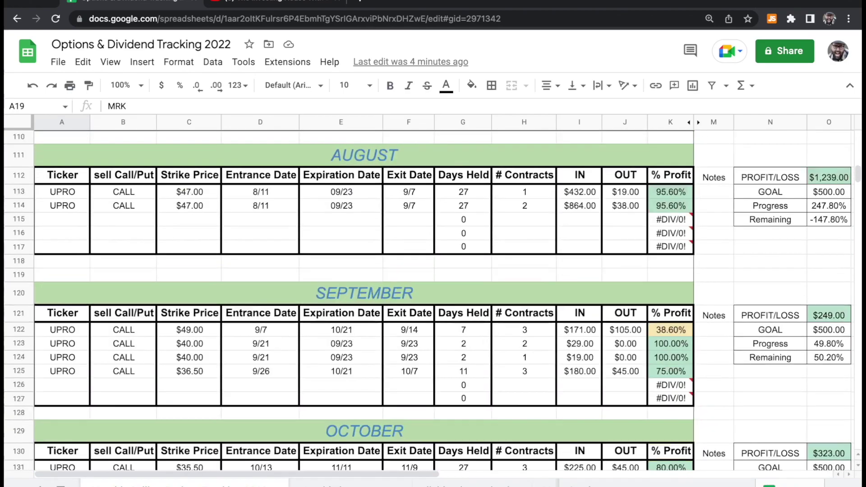
scroll(428, 300, down, 5)
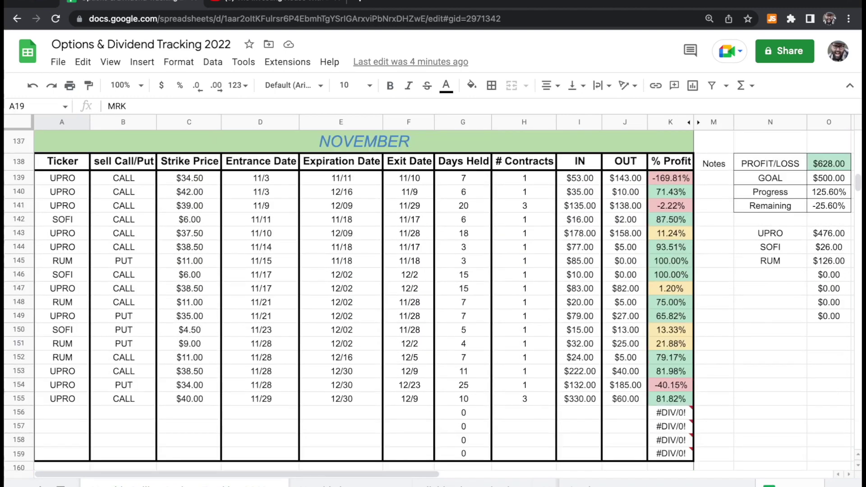
drag(62, 177, 62, 205)
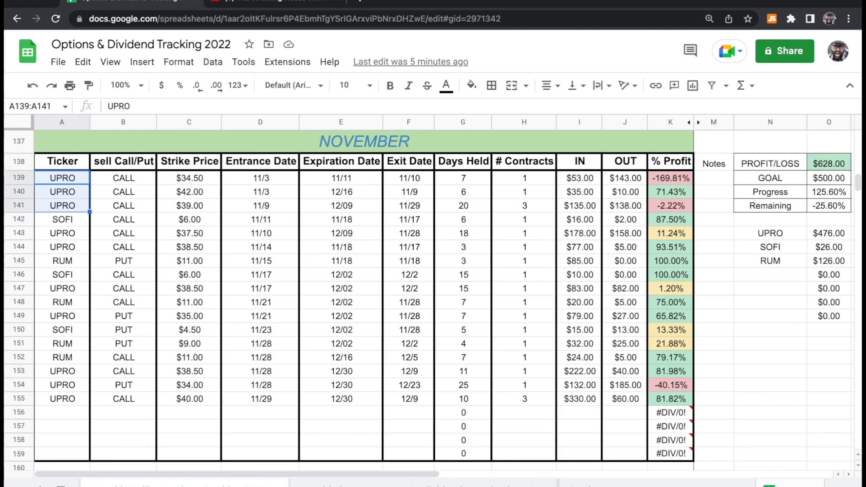
click(62, 219)
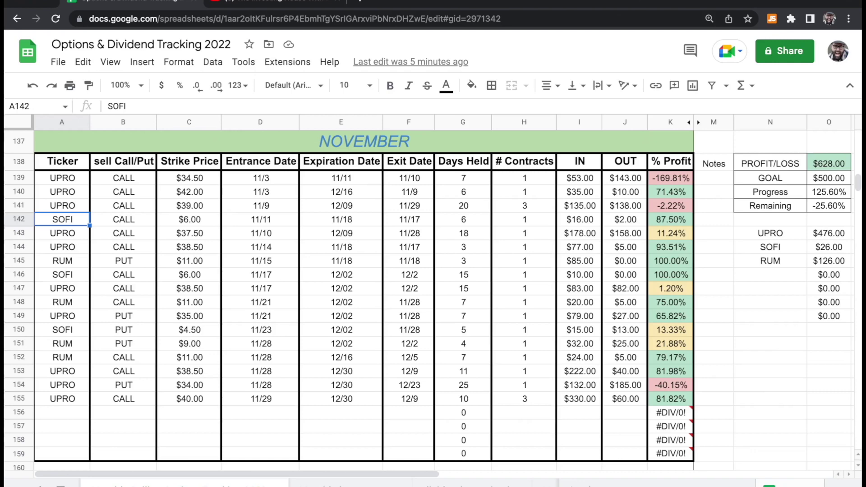
click(63, 261)
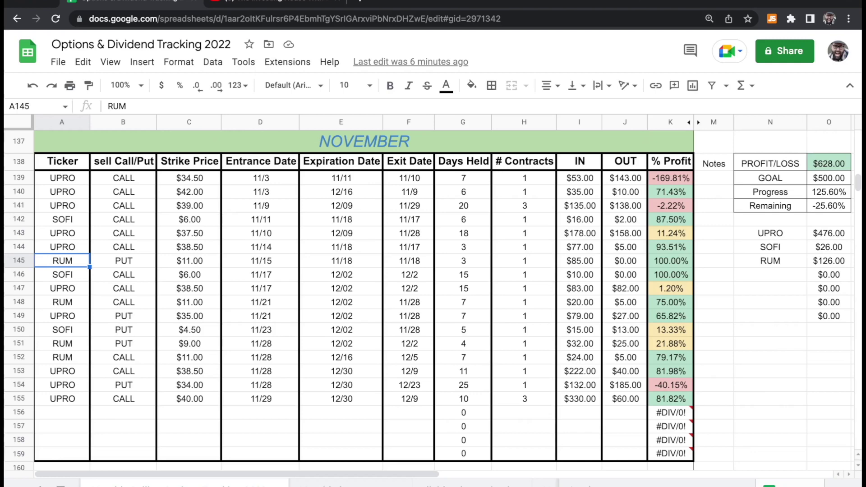
key(shift+space)
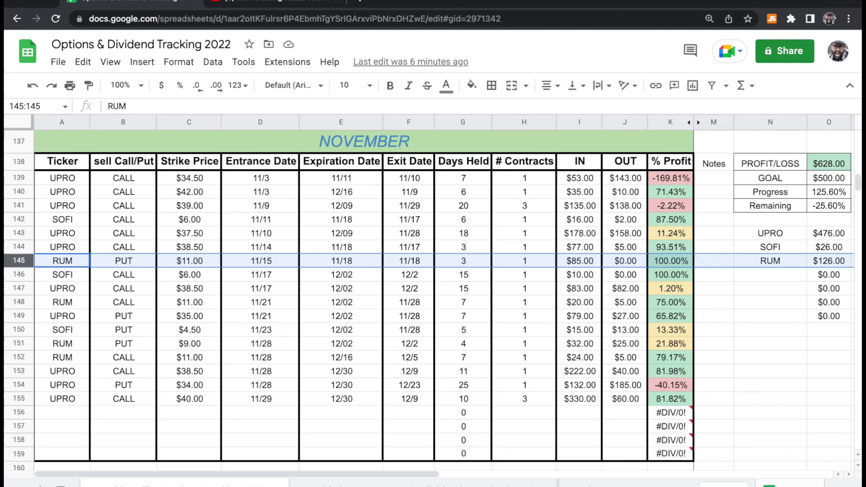
Examine December's profit/loss formula, goal figures and trade table.
scroll(433, 293, down, 6)
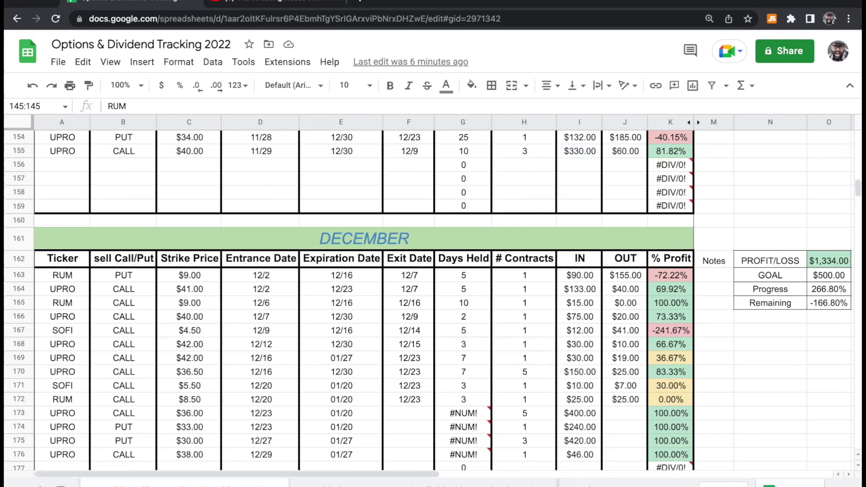
click(828, 260)
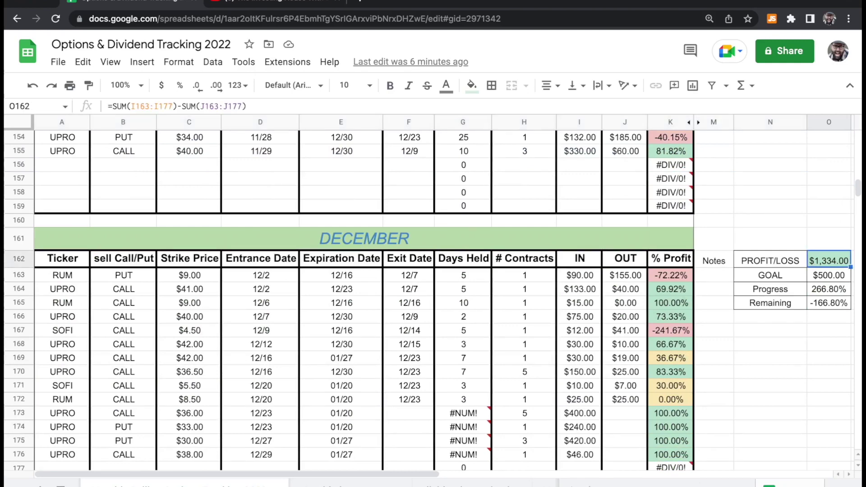
scroll(433, 293, down, 2)
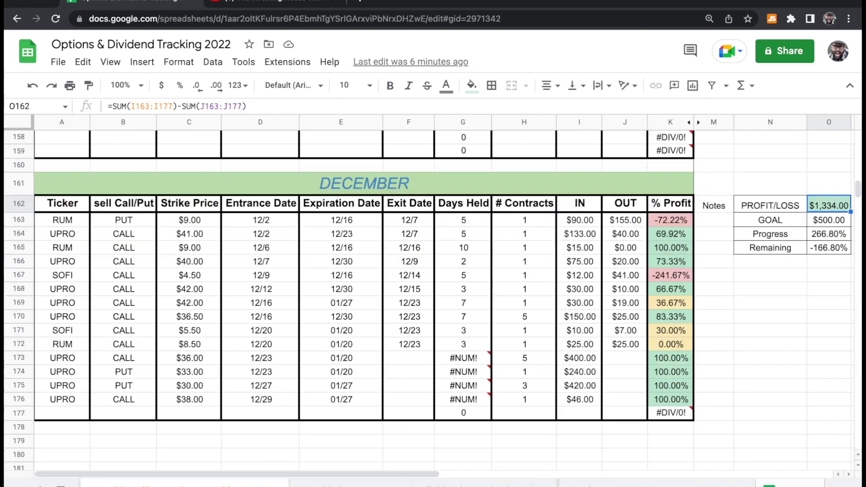
Highlight the exit date through OUT cells of December's four open UPRO trades, and examine the total profit formula beside January's table.
drag(624, 357, 408, 399)
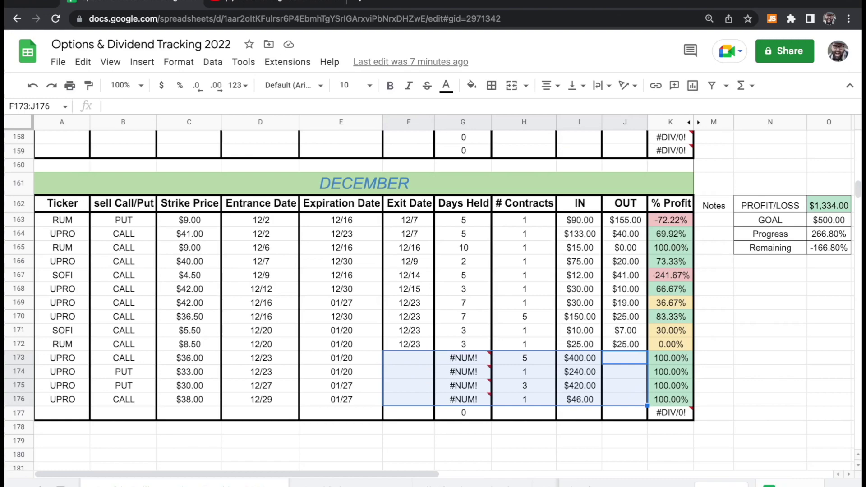
scroll(433, 298, up, 20)
scroll(433, 298, right, 10)
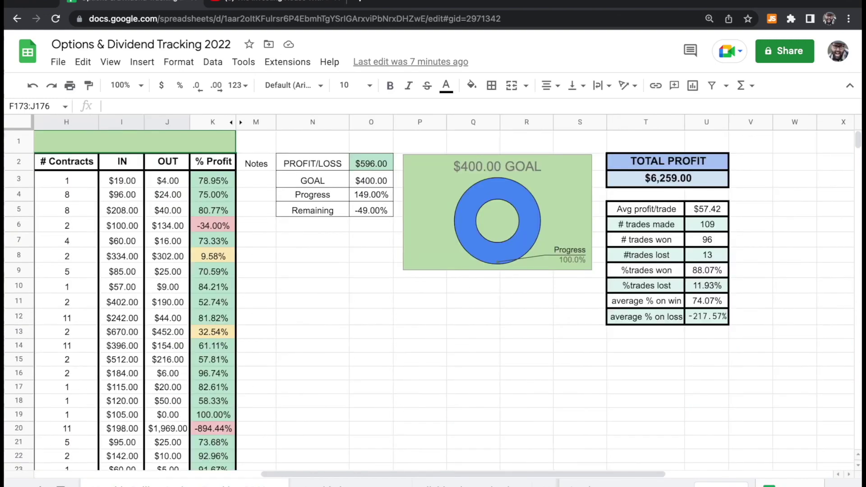
click(668, 178)
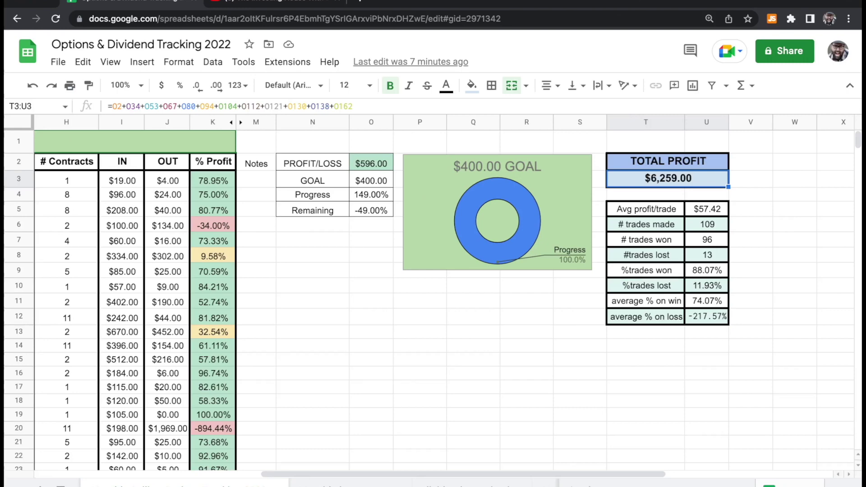
Highlight January's tickers in A4:A16, and compare them with the total profit and overall trade statistics.
scroll(383, 295, left, 7)
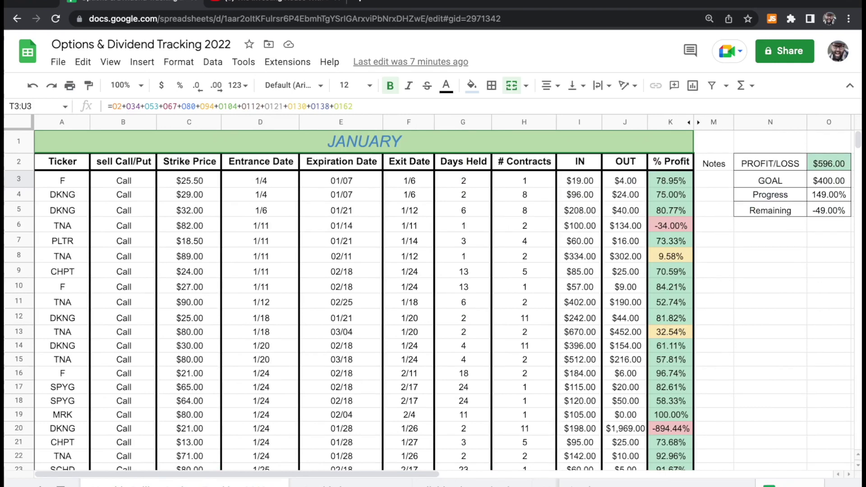
click(62, 241)
drag(62, 195, 62, 373)
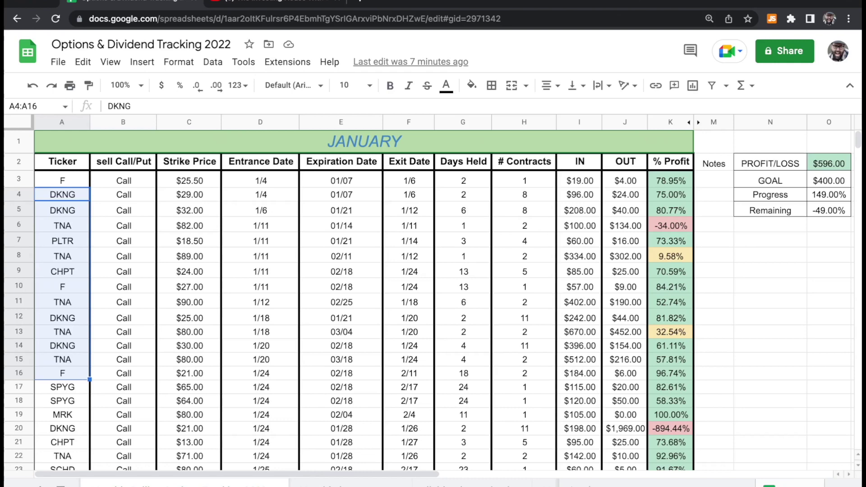
scroll(444, 295, right, 10)
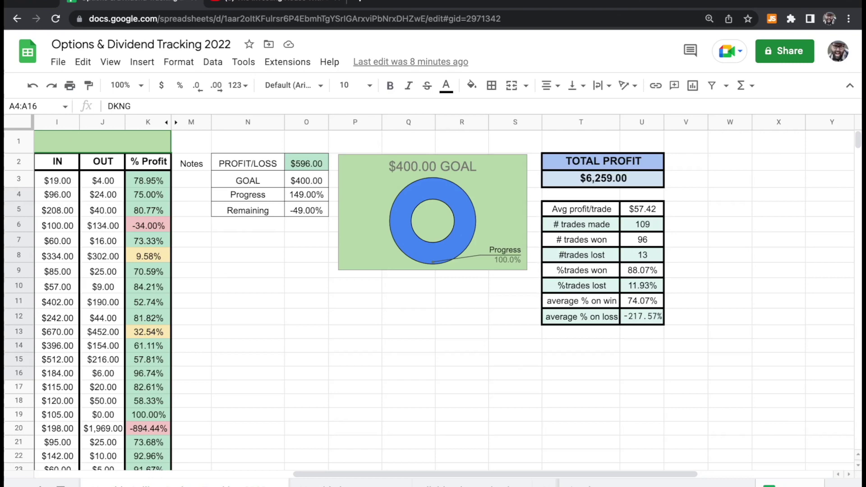
scroll(433, 293, left, 10)
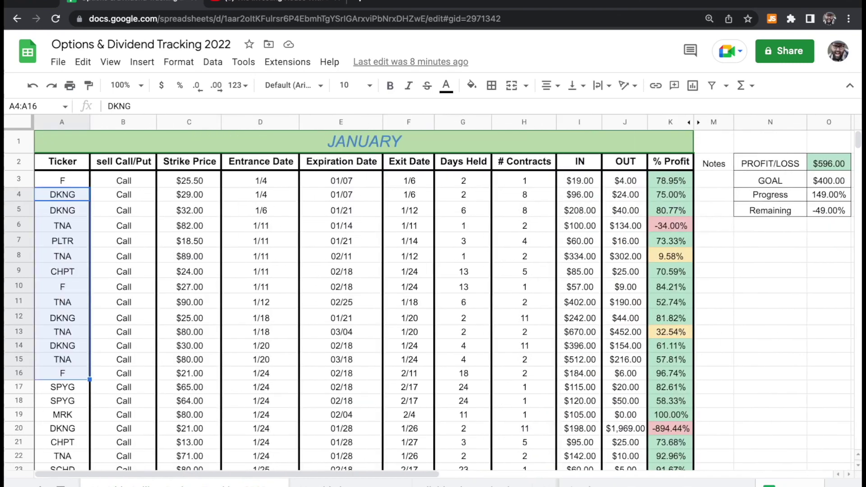